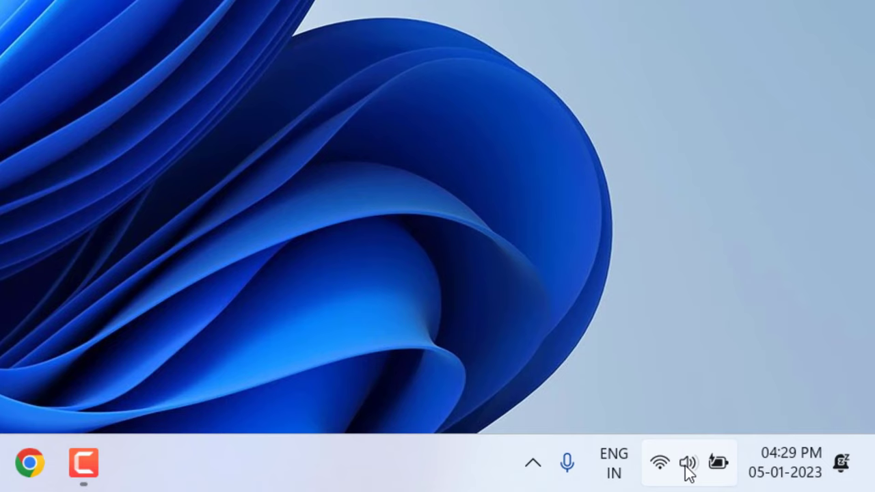
Step: Open the system sound settings and choose Headphones (Realtek(R) Audio) as the output device
right_click(685, 464)
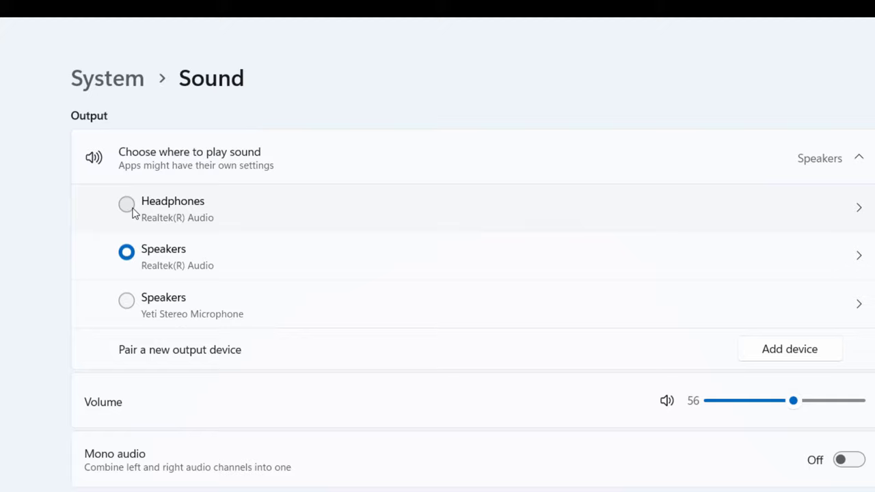
click(128, 205)
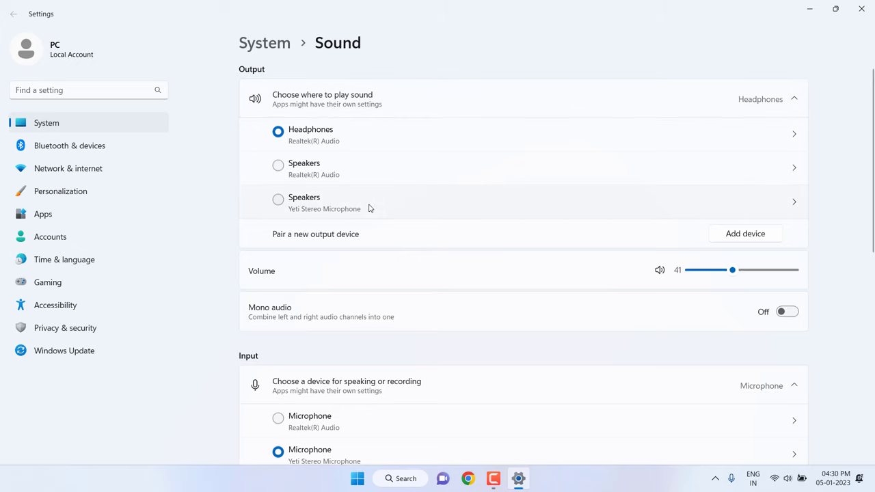
Step: Open the additional sound settings and bring up the properties of the Realtek(R) Audio Headphones playback device
scroll(369, 208, down, 8)
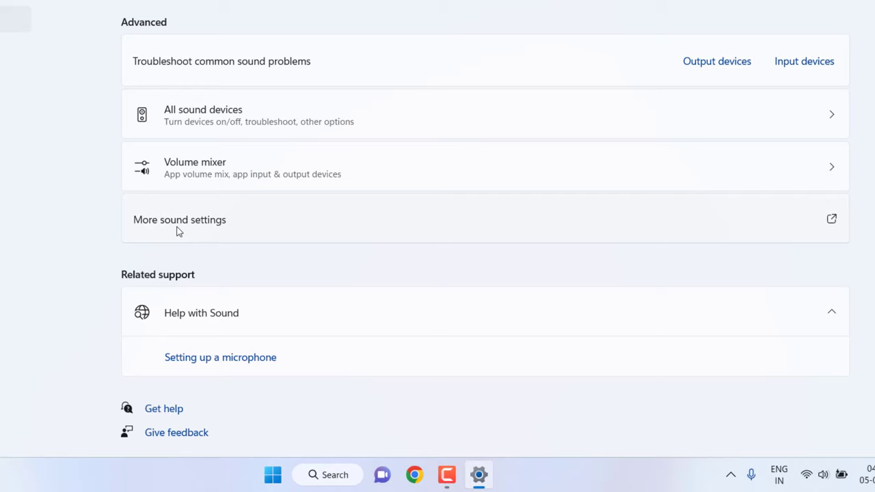
click(206, 222)
drag(0, 0, 234, 0)
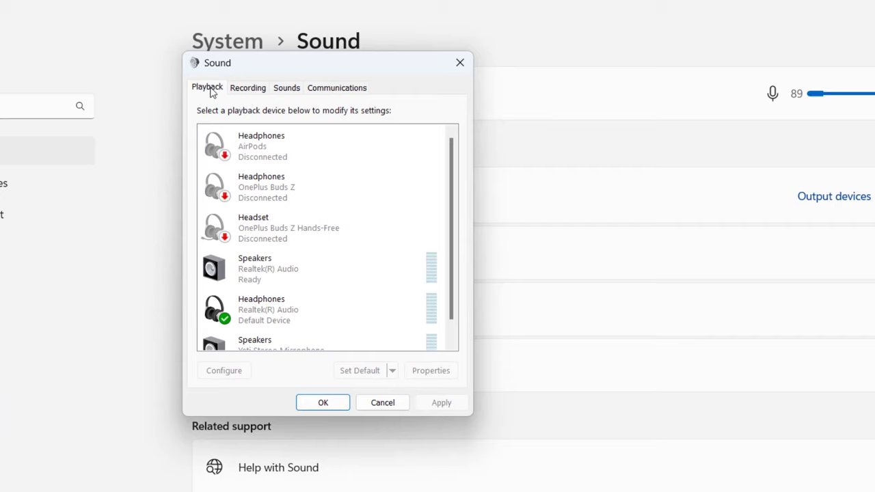
scroll(301, 237, down, 1)
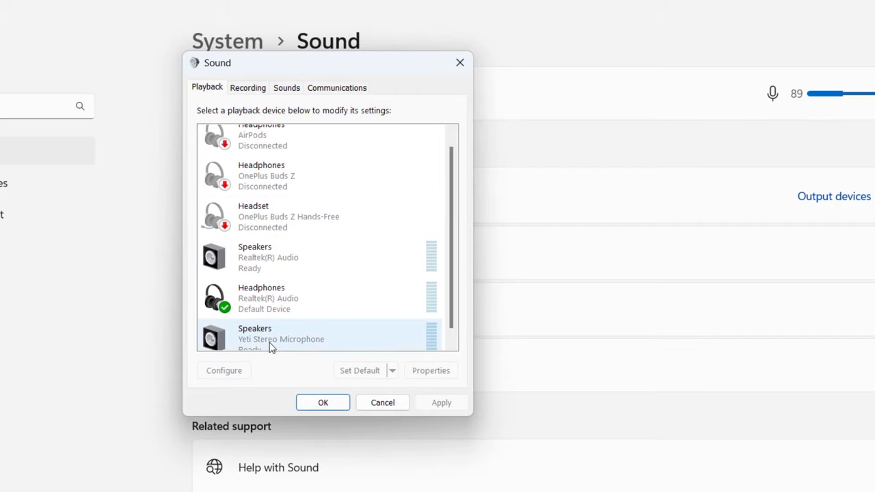
click(266, 313)
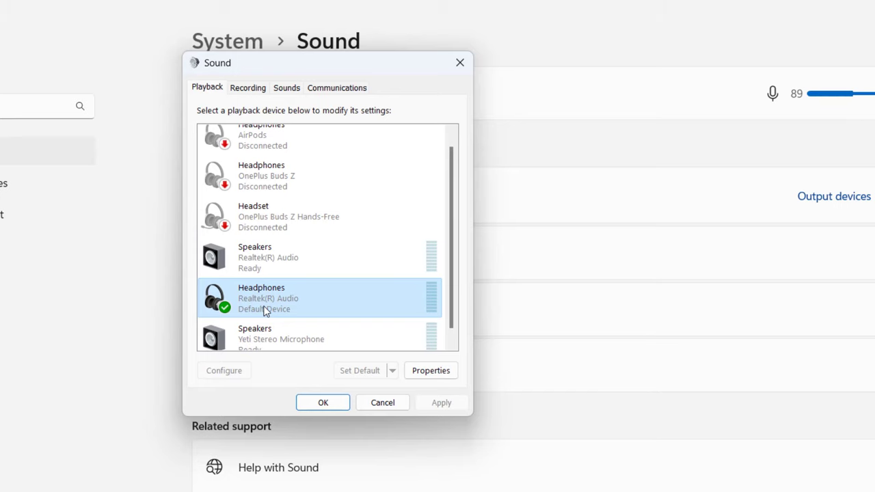
double_click(265, 311)
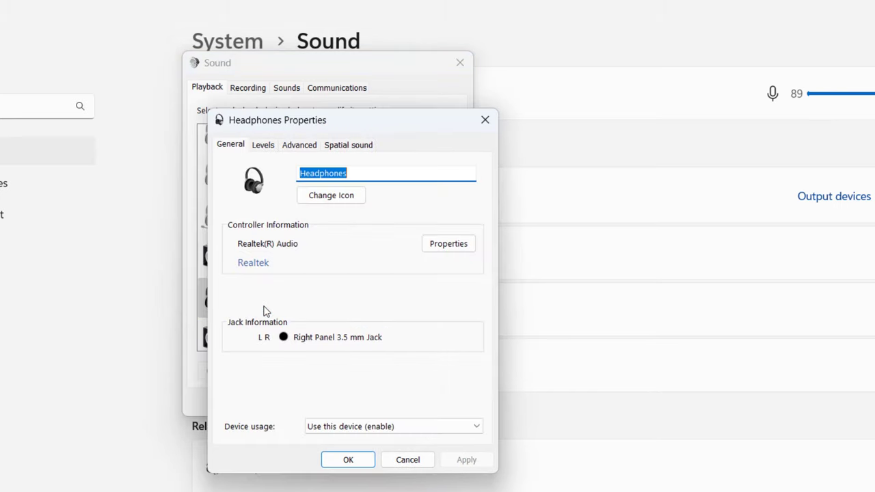
Step: Raise the headphones' playback level and review their other properties, accepting the properties and closing the sound windows
click(262, 146)
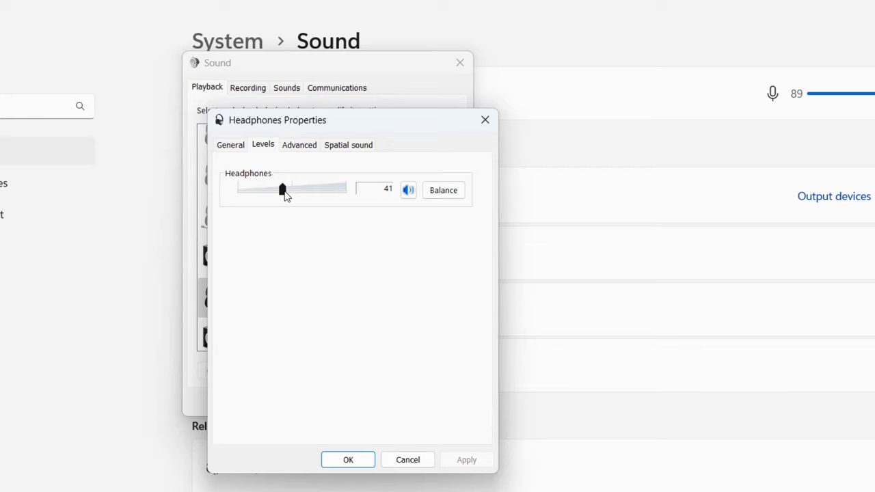
drag(285, 194, 328, 198)
click(308, 146)
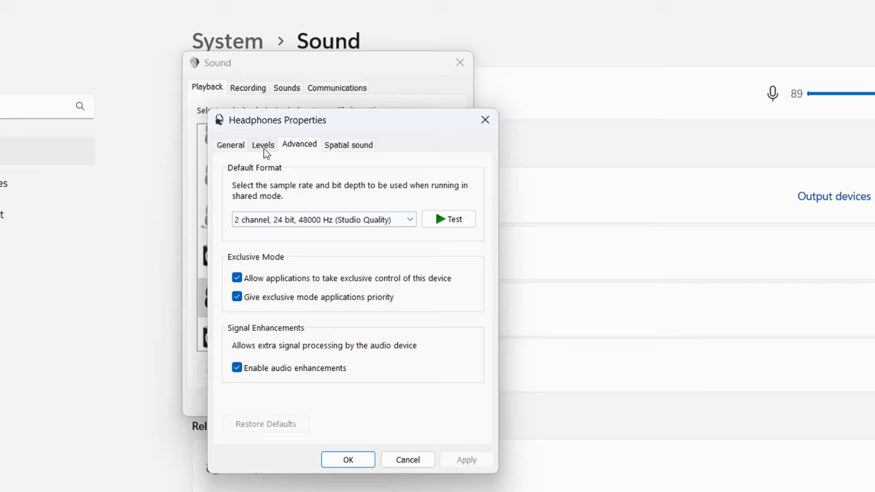
click(261, 146)
click(241, 146)
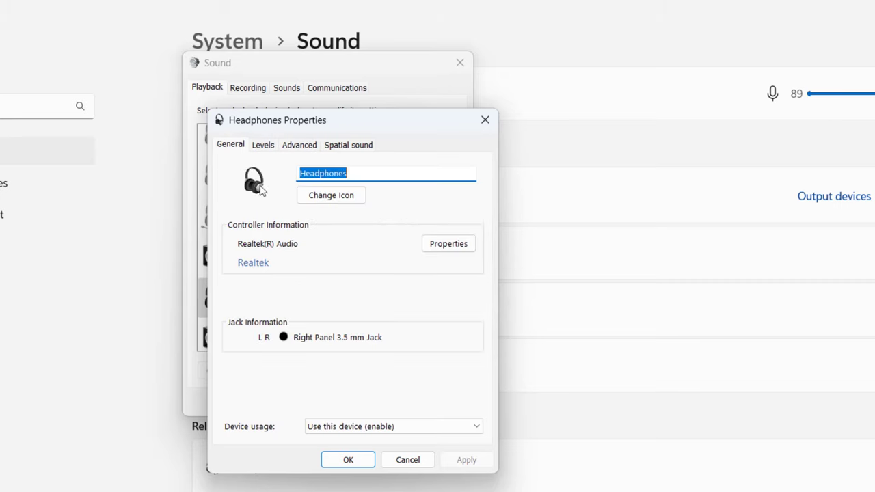
click(368, 463)
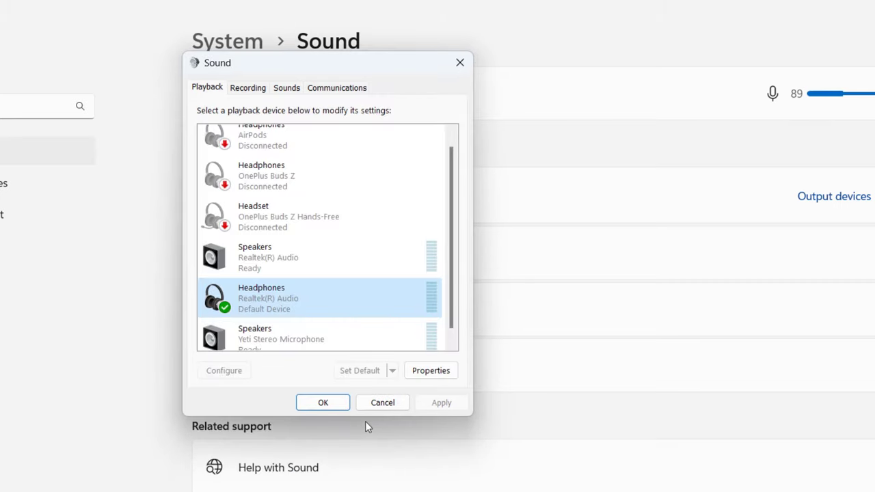
click(378, 408)
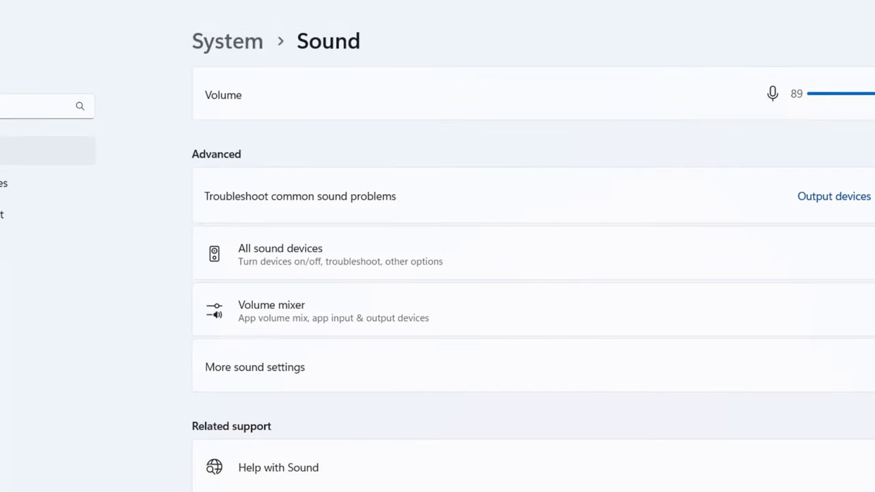
key(alt+F4)
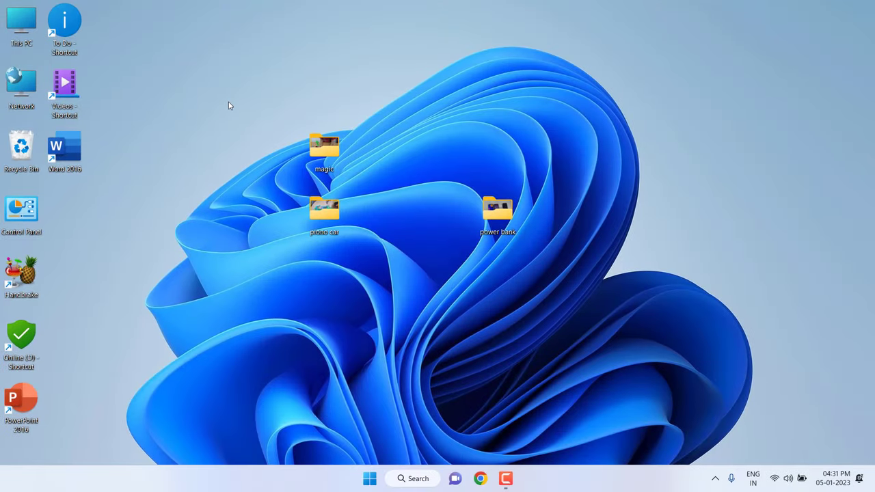
Step: Open the list of other troubleshooters in the system's Troubleshoot settings
click(369, 478)
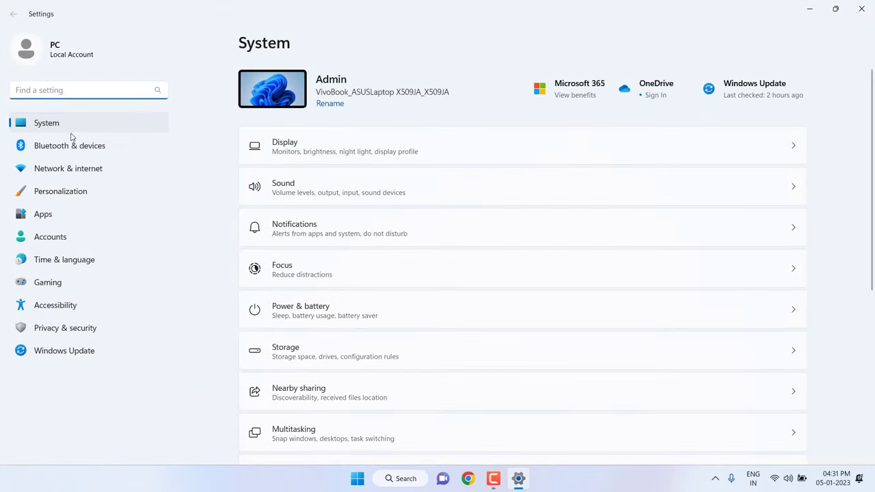
scroll(372, 194, down, 3)
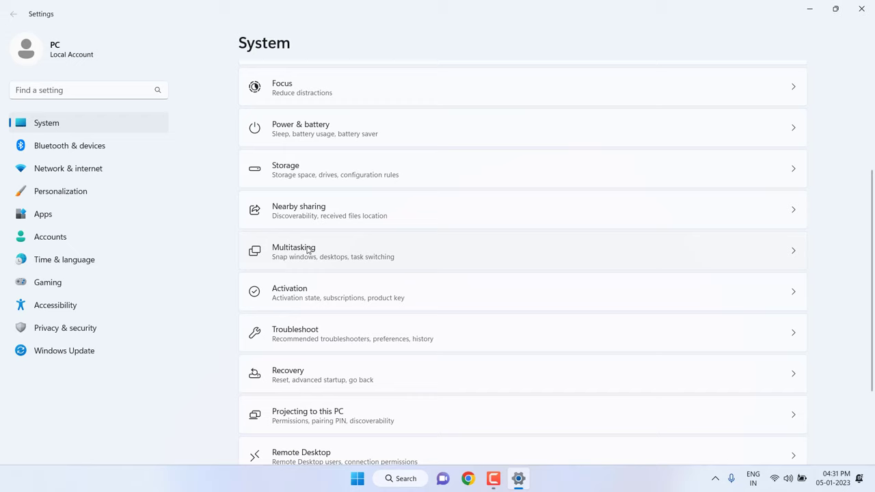
scroll(321, 233, down, 2)
click(313, 234)
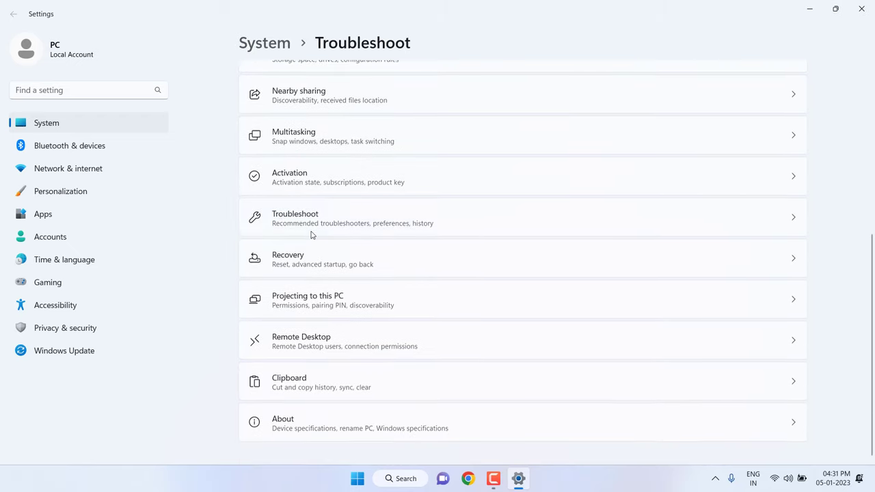
click(331, 234)
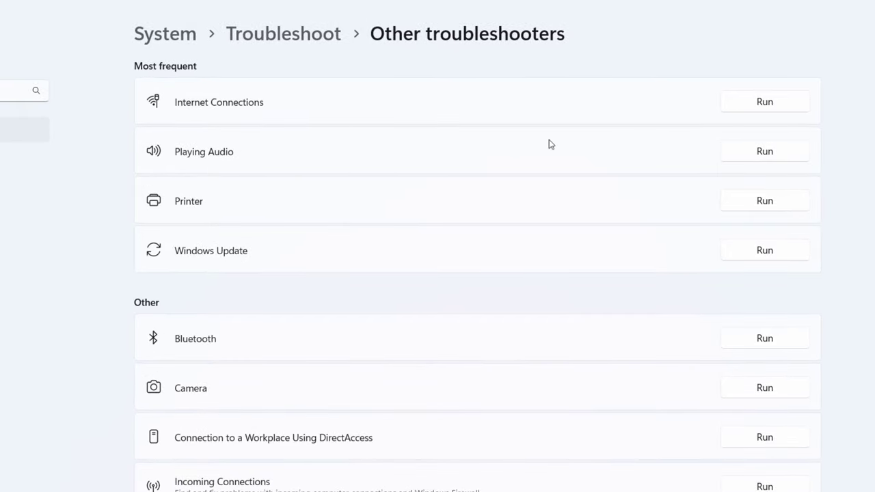
Step: Run the Playing Audio troubleshooter on Headphones - Realtek(R) Audio, cancelling at the audio enhancements choice and closing Settings
click(752, 153)
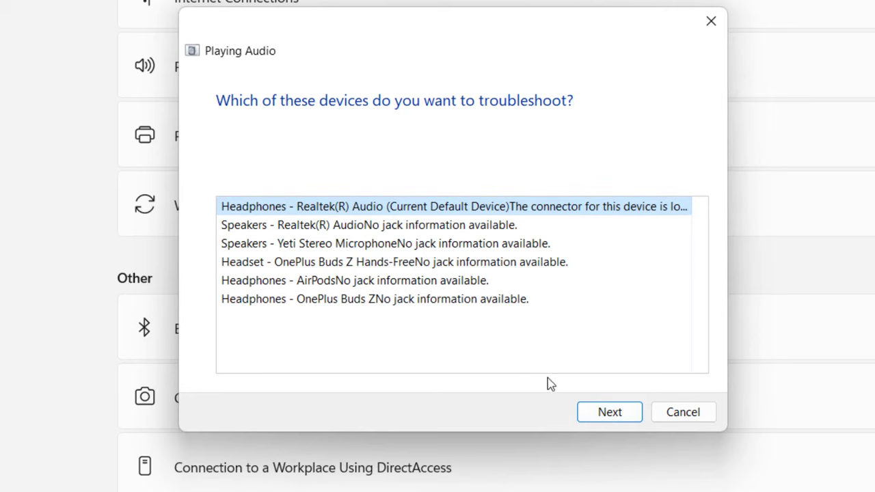
click(592, 412)
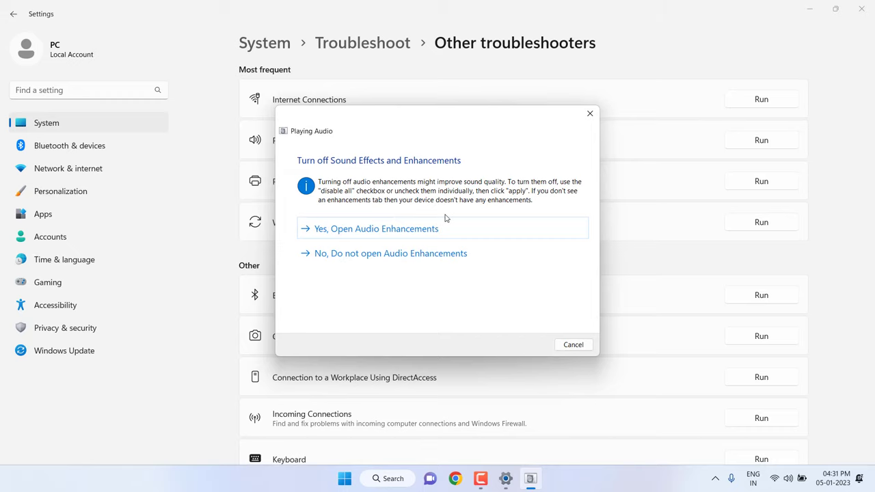
click(578, 349)
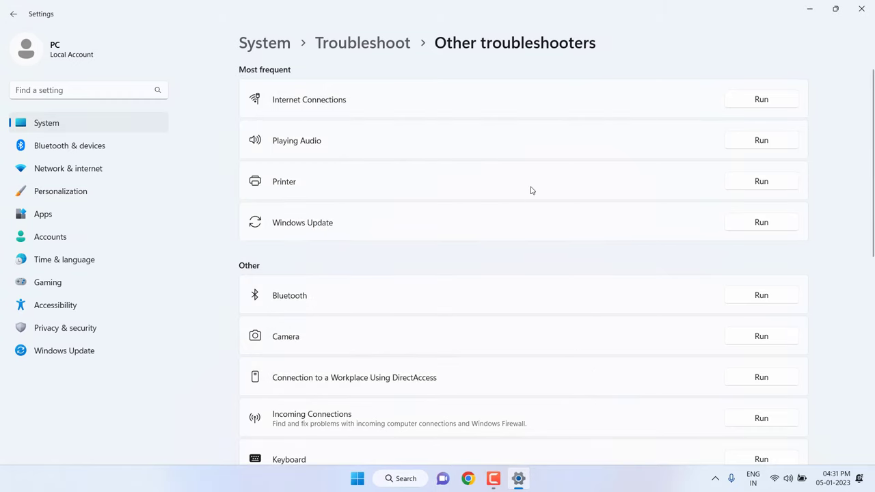
click(861, 9)
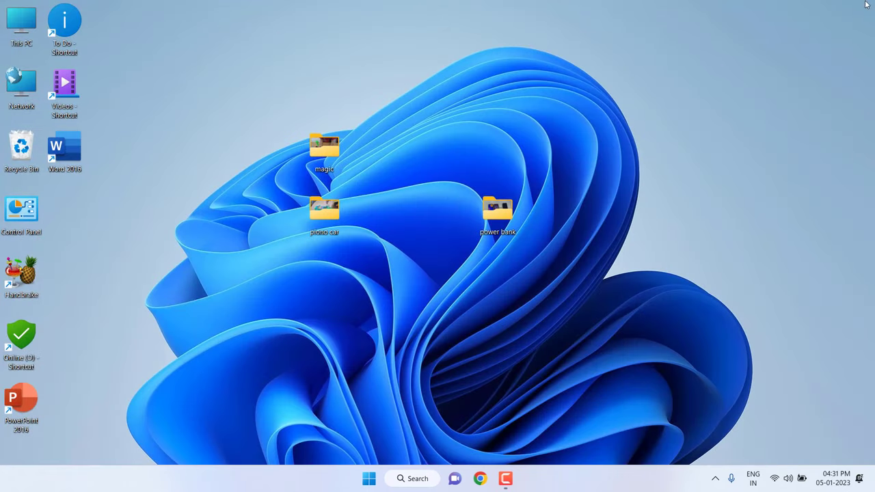
Step: Open Computer Management for This PC and expand Audio inputs and outputs in Device Manager
right_click(26, 23)
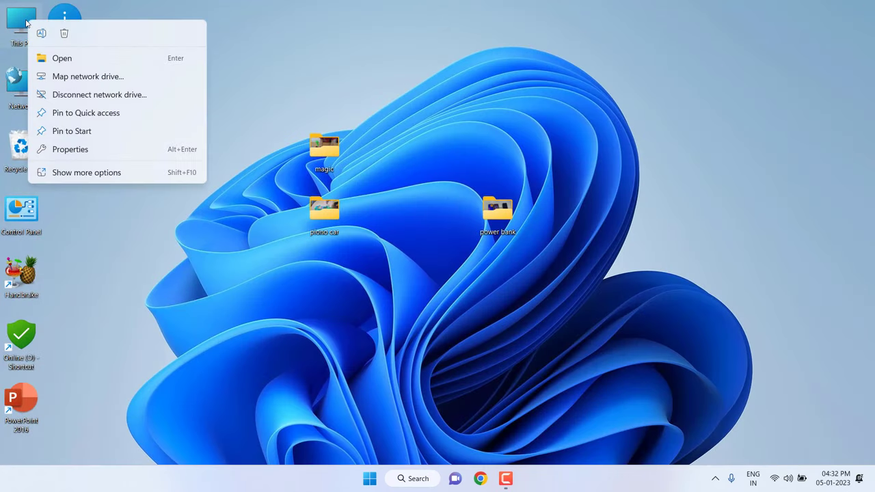
click(77, 182)
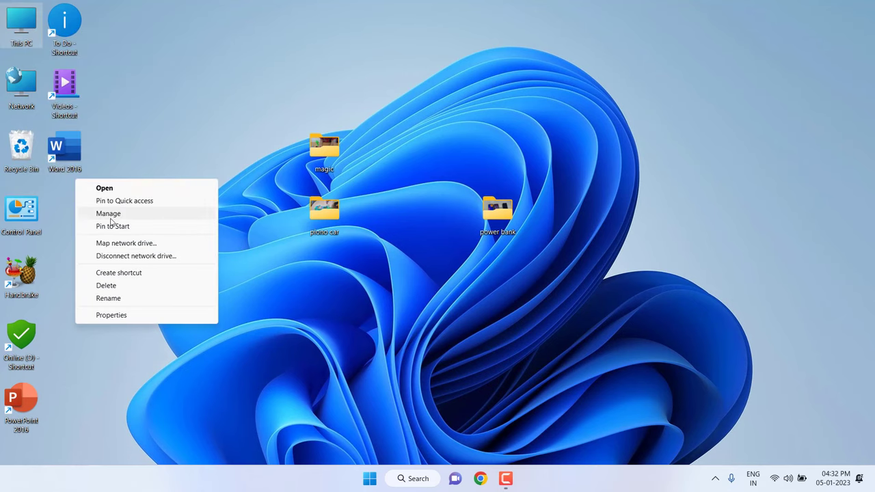
click(111, 220)
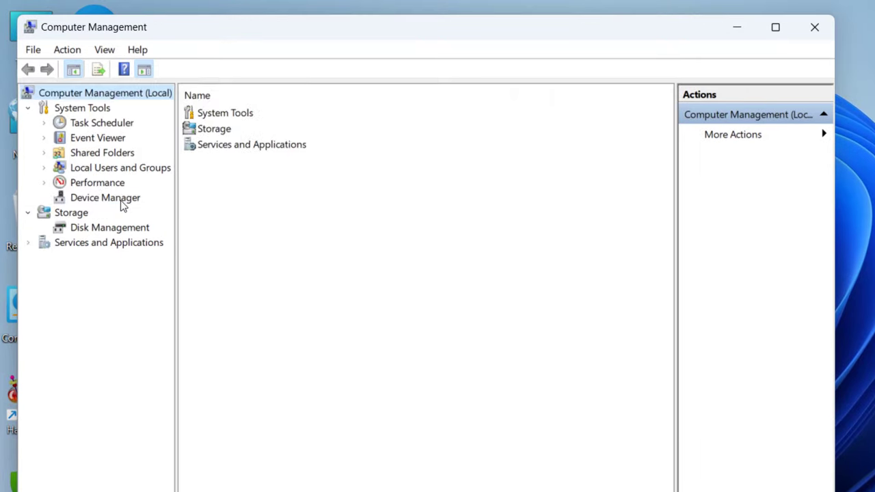
click(83, 140)
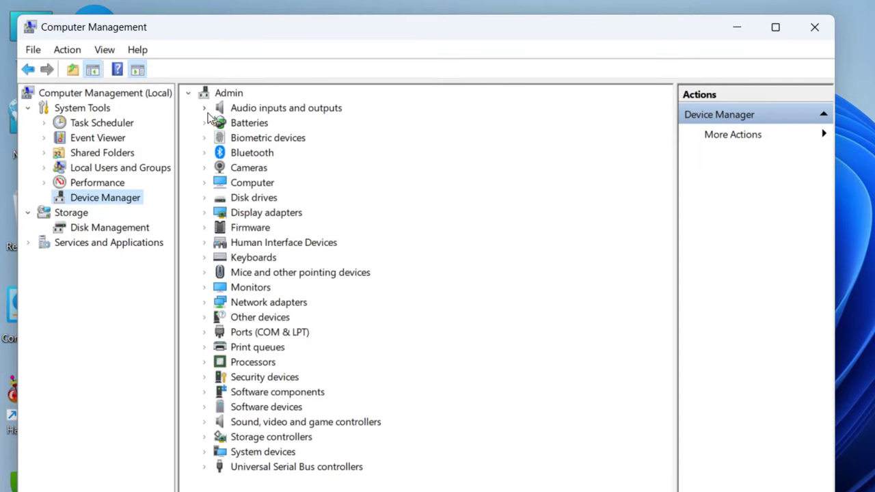
click(205, 111)
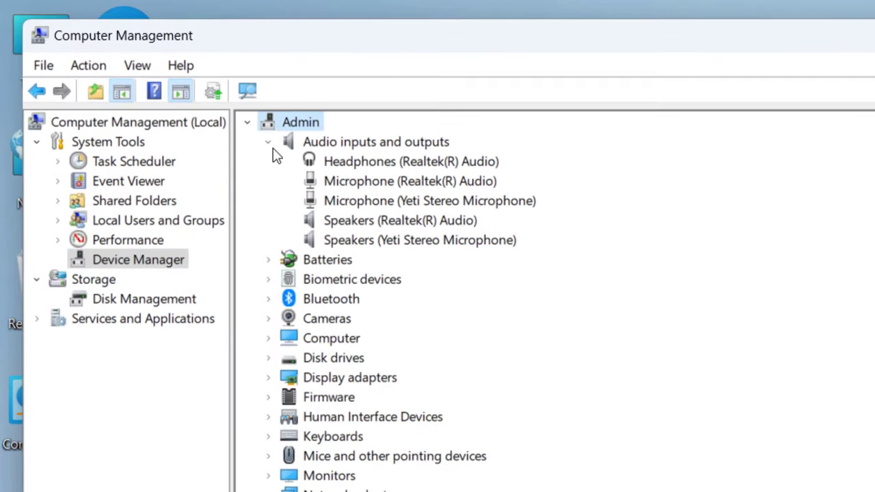
Step: Disable the Headphones (Realtek(R) Audio) device and scan for hardware changes
click(375, 167)
right_click(375, 168)
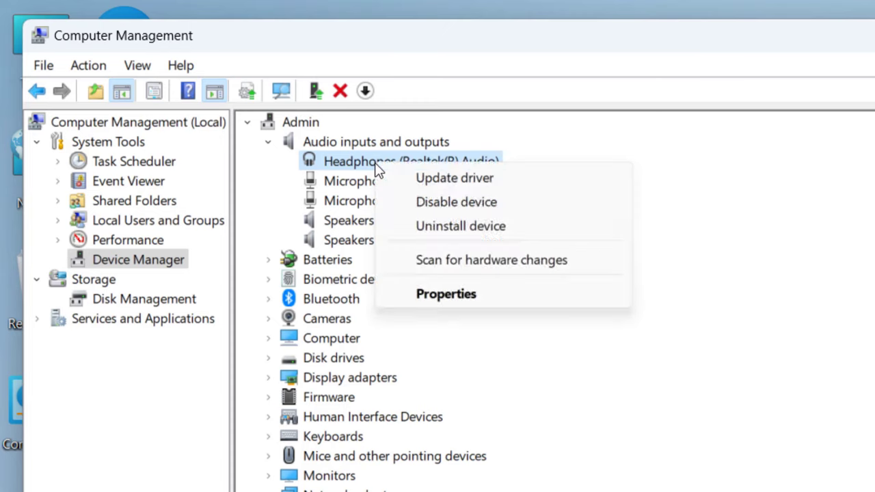
click(438, 201)
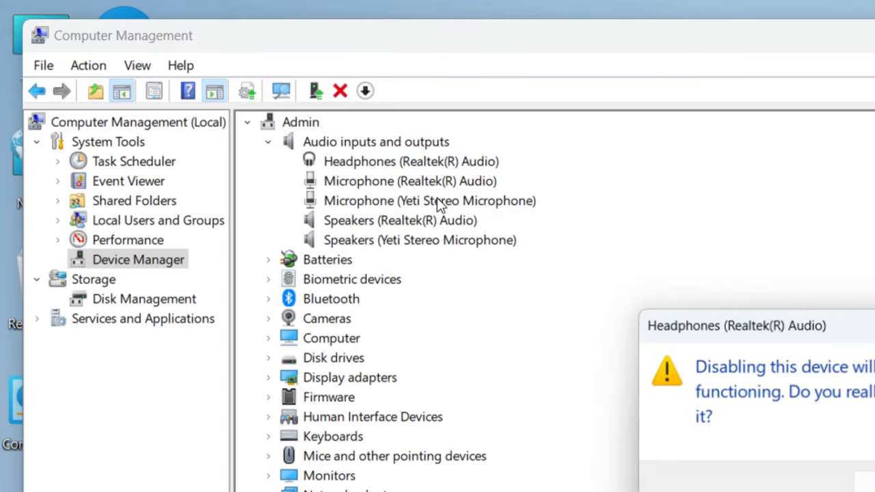
click(864, 484)
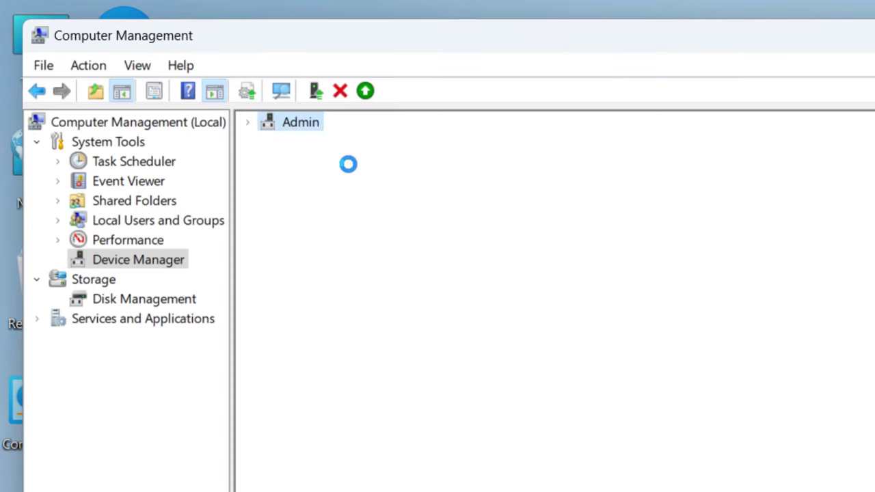
click(87, 71)
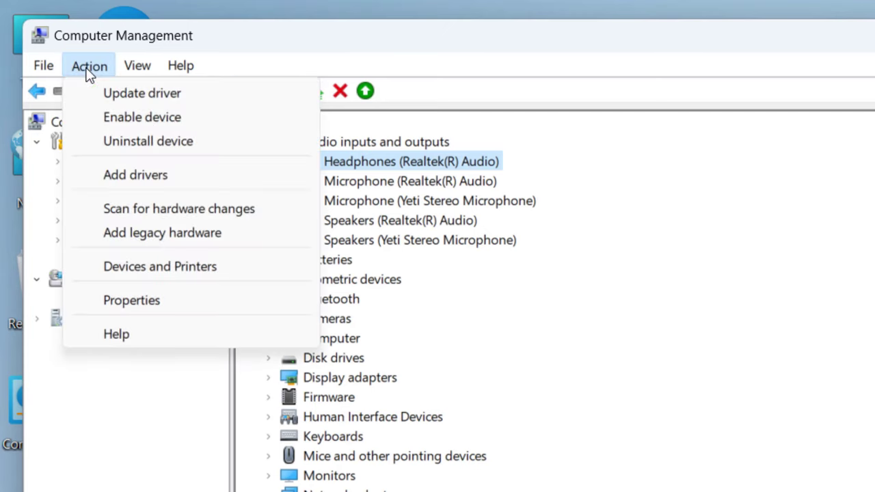
click(215, 214)
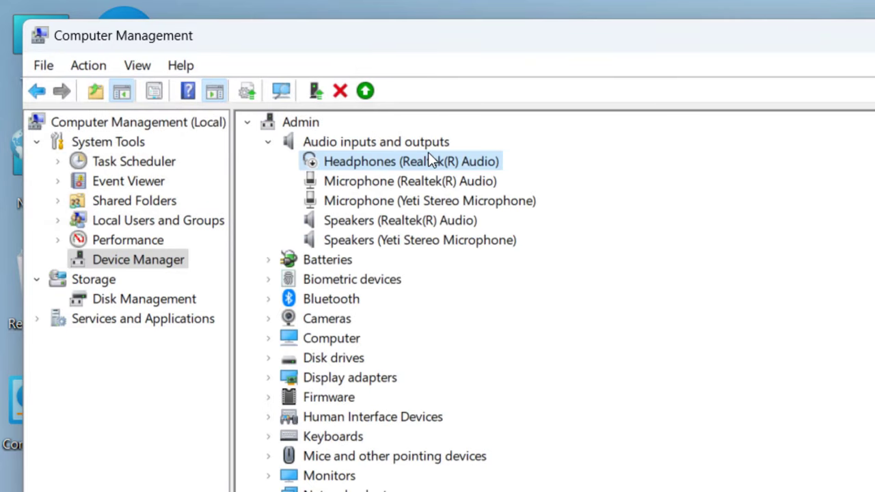
Step: Enable the Headphones (Realtek(R) Audio) device again and close Computer Management
right_click(354, 169)
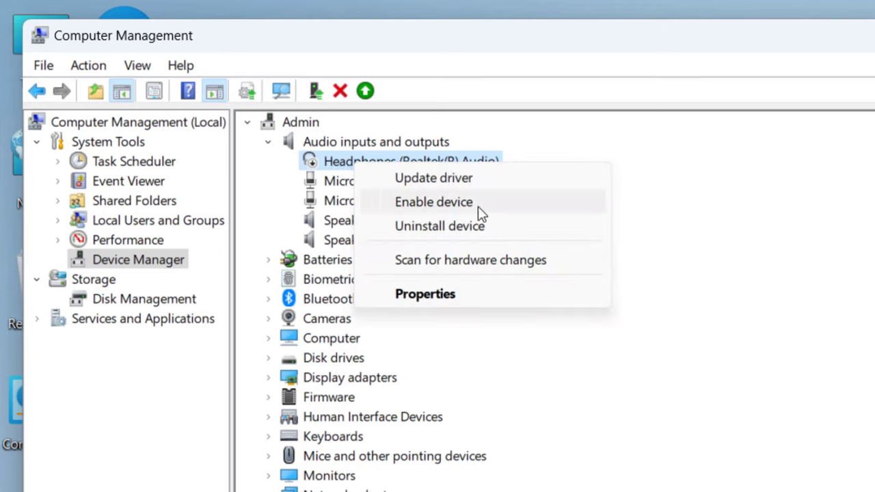
click(449, 204)
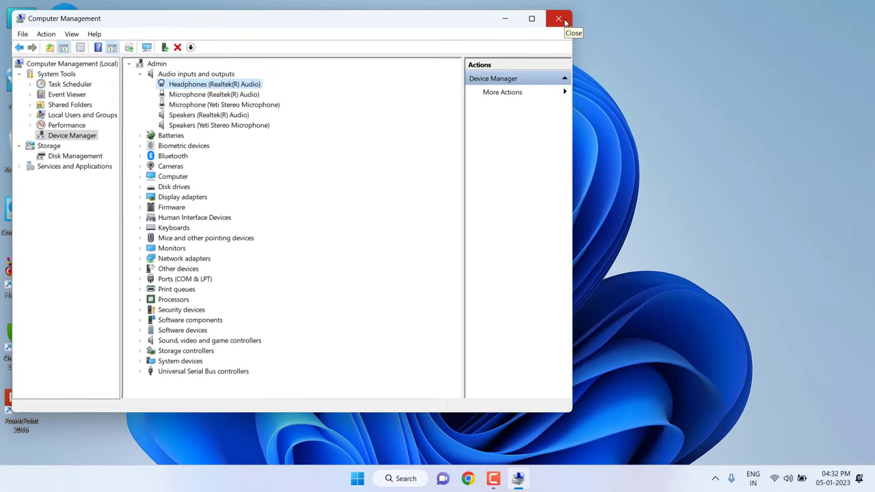
click(558, 18)
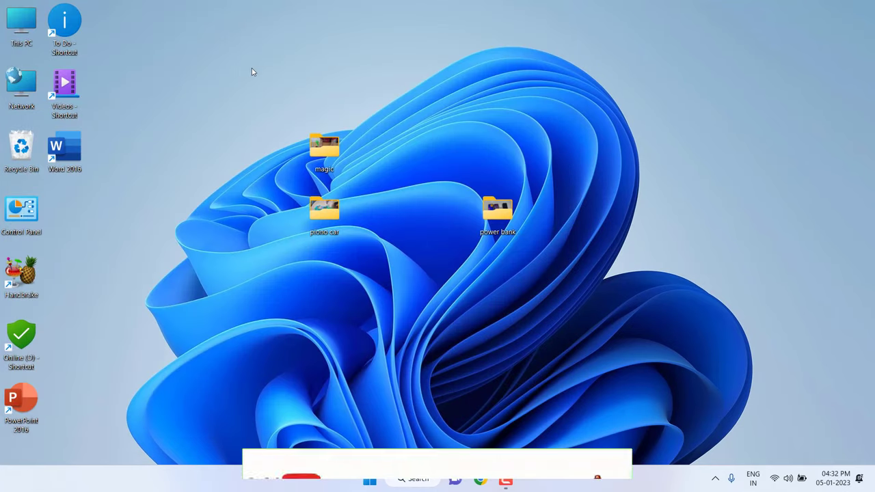